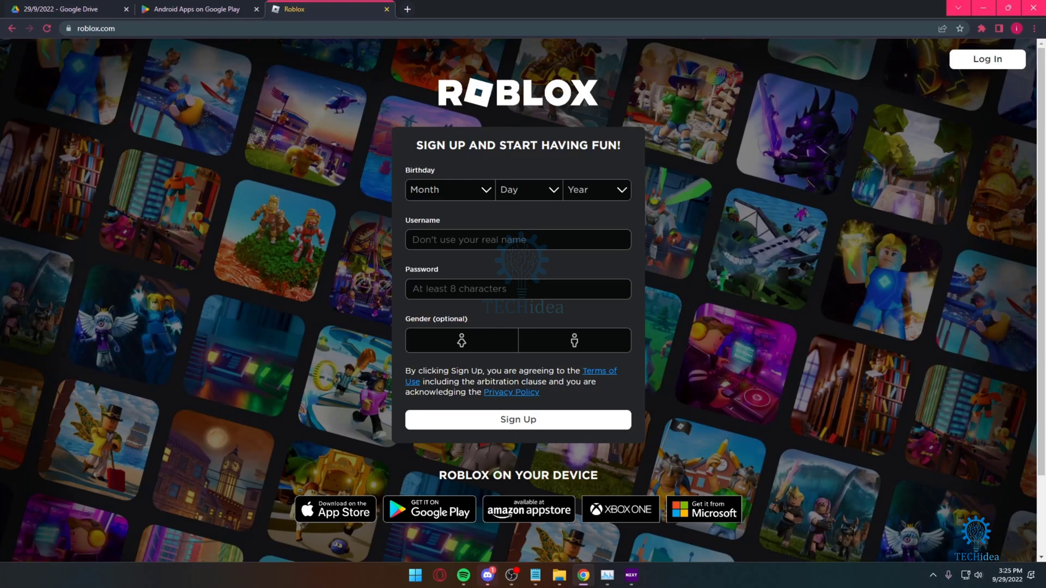
Switch to the open Google Play tab and browse its Games catalogue
{"action": "left_click", "coordinate": [196, 9]}
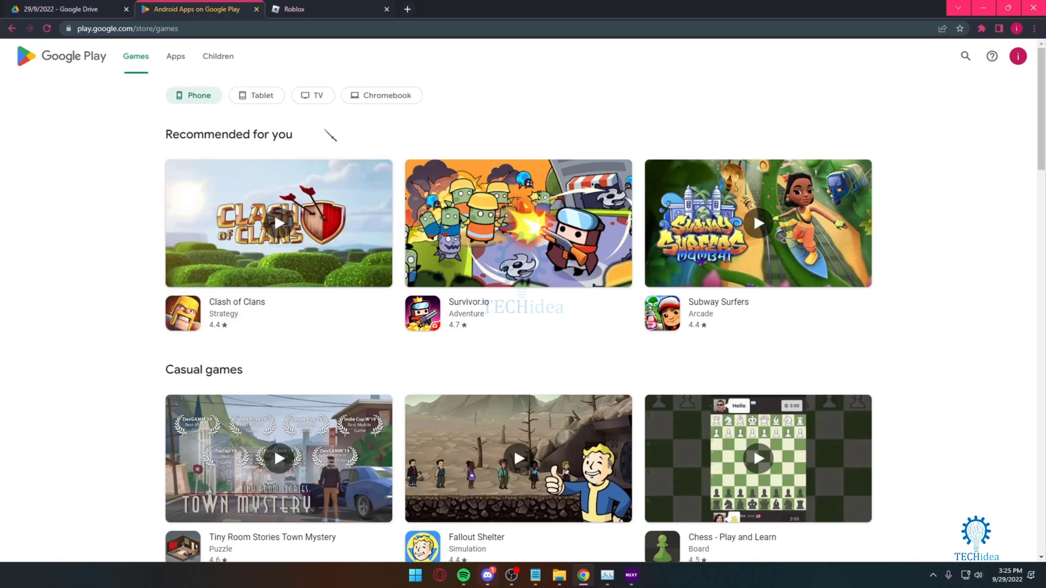
{"action": "scroll", "coordinate": [330, 135], "scroll_direction": "down", "scroll_amount": 5}
{"action": "scroll", "coordinate": [341, 216], "scroll_direction": "down", "scroll_amount": 4}
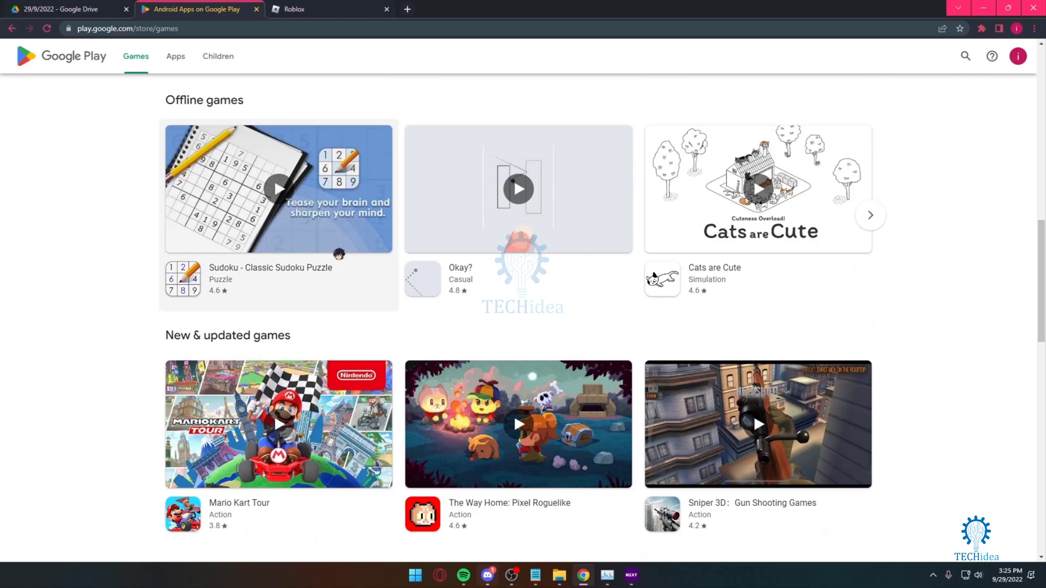
{"action": "scroll", "coordinate": [339, 252], "scroll_direction": "down", "scroll_amount": 10}
{"action": "scroll", "coordinate": [400, 289], "scroll_direction": "down", "scroll_amount": 1}
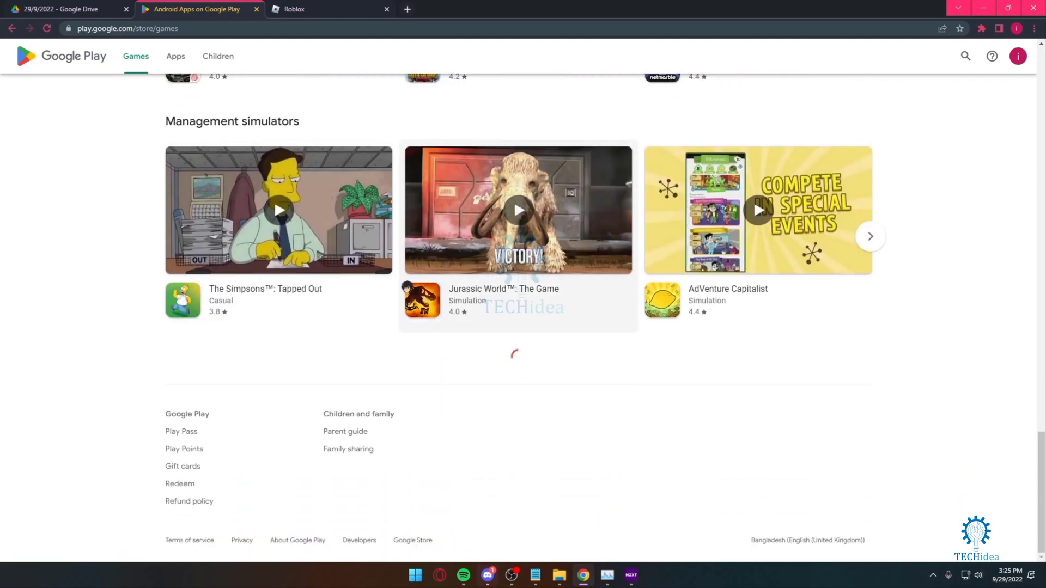
{"action": "scroll", "coordinate": [391, 324], "scroll_direction": "up", "scroll_amount": 5}
{"action": "scroll", "coordinate": [393, 330], "scroll_direction": "up", "scroll_amount": 5}
{"action": "scroll", "coordinate": [390, 330], "scroll_direction": "up", "scroll_amount": 4}
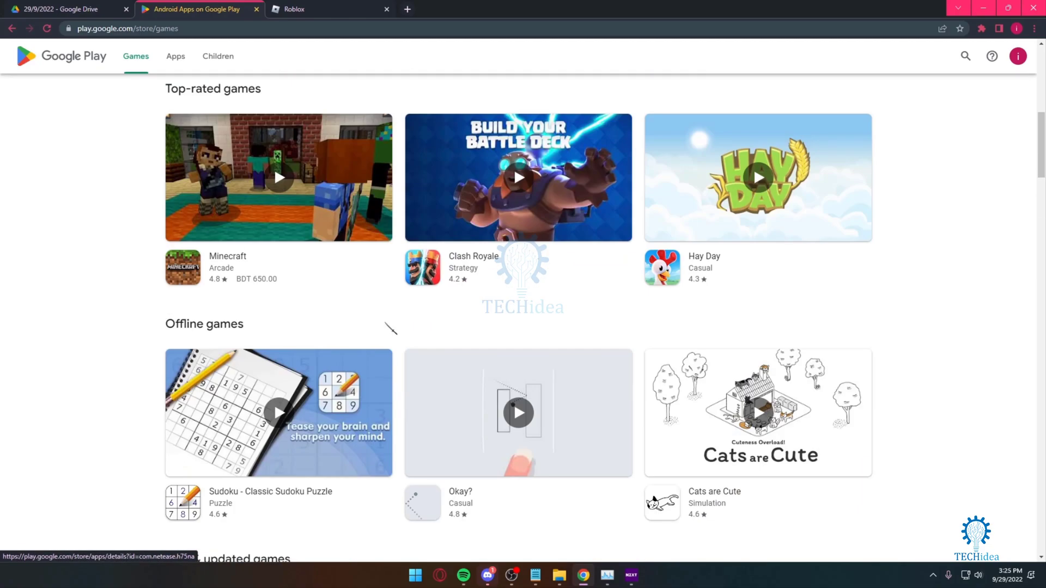
{"action": "scroll", "coordinate": [390, 330], "scroll_direction": "up", "scroll_amount": 4}
{"action": "scroll", "coordinate": [385, 310], "scroll_direction": "up", "scroll_amount": 2}
{"action": "scroll", "coordinate": [380, 305], "scroll_direction": "up", "scroll_amount": 1}
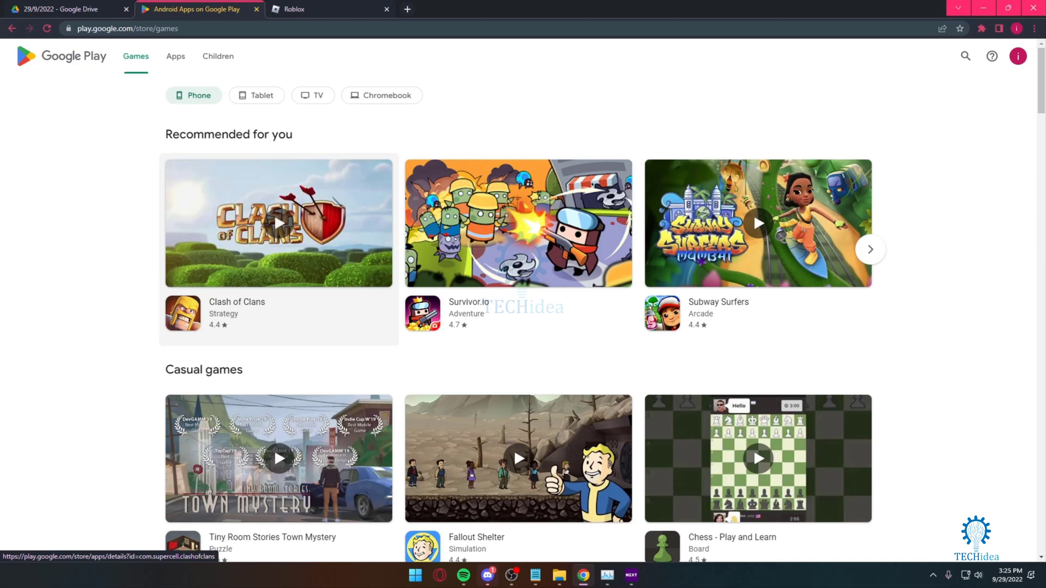
Search Google Play for 'roblox' to list the Roblox Corporation app
{"action": "left_click", "coordinate": [966, 56]}
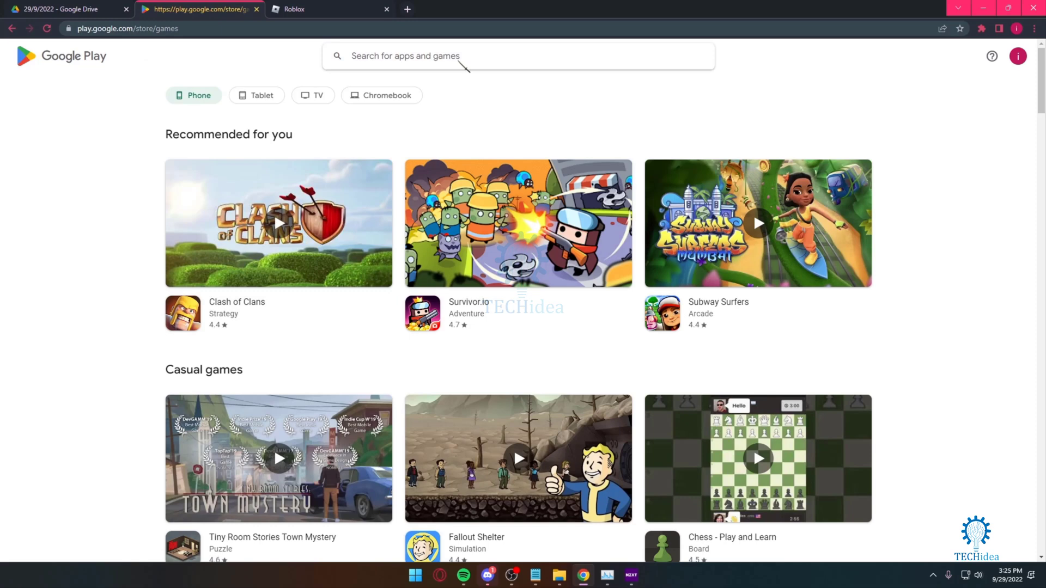
{"action": "type", "text": "roblox"}
{"action": "key", "text": "Return"}
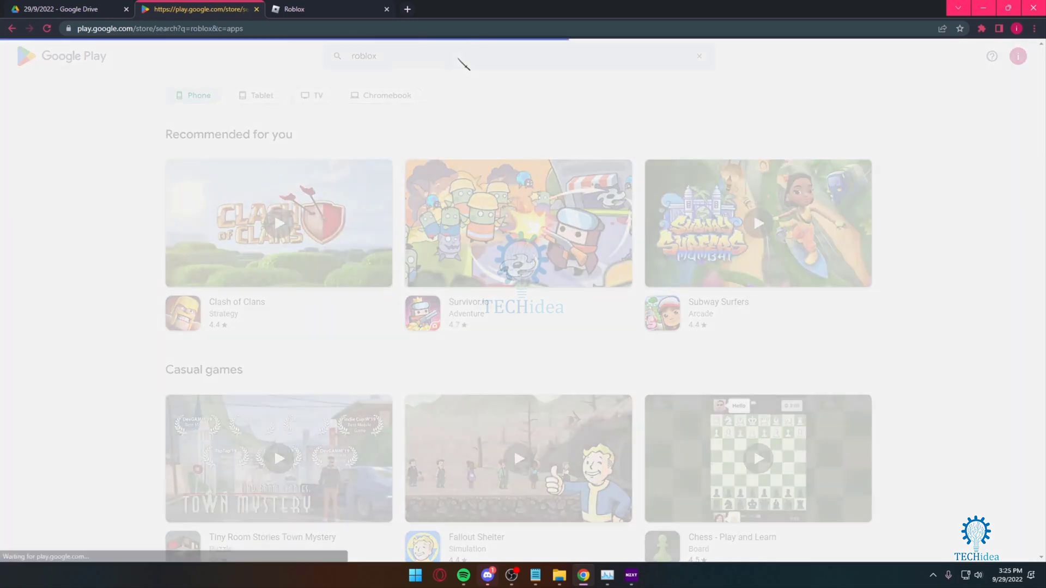